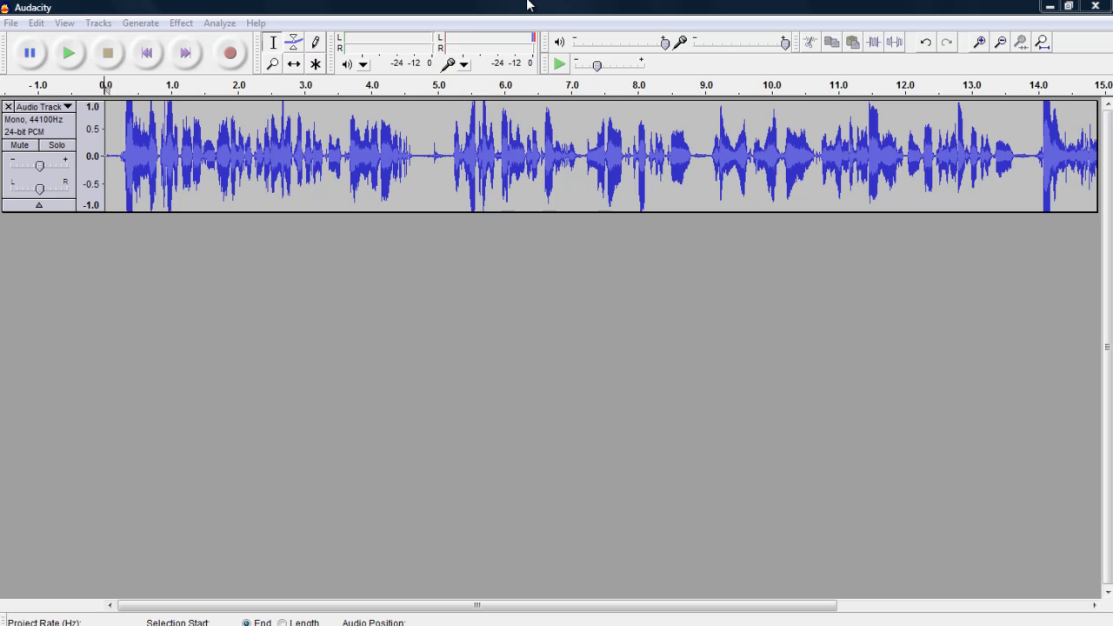
Step: Select the opening speech from 0 to about 4.7 seconds, ready for an effect
left_click(426, 157)
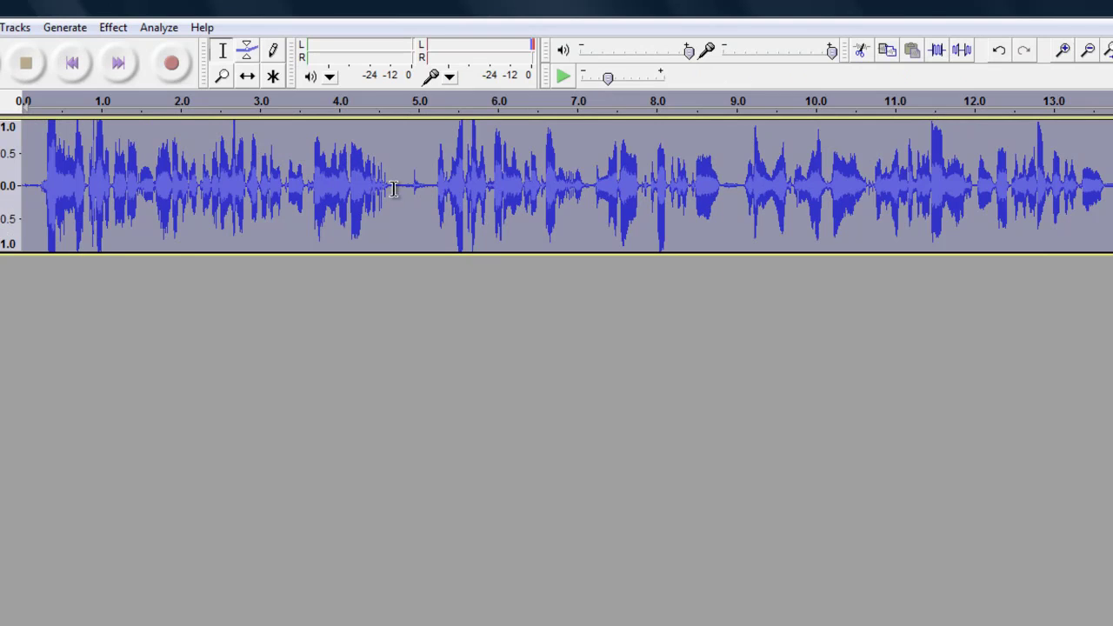
left_click_drag(396, 187, 352, 191)
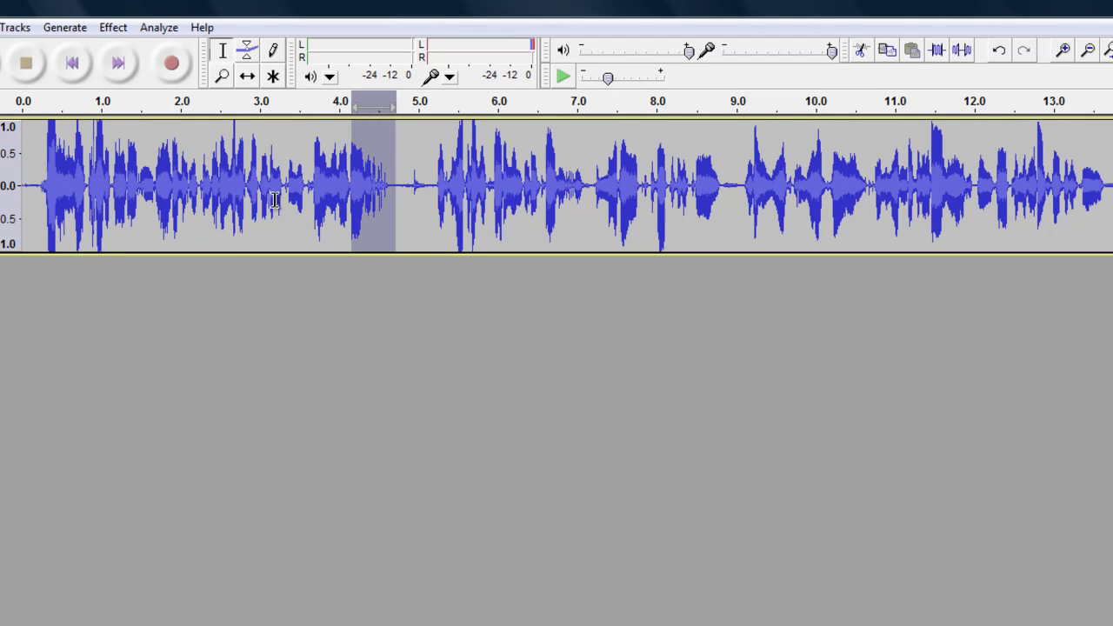
left_click_drag(274, 200, 6, 185)
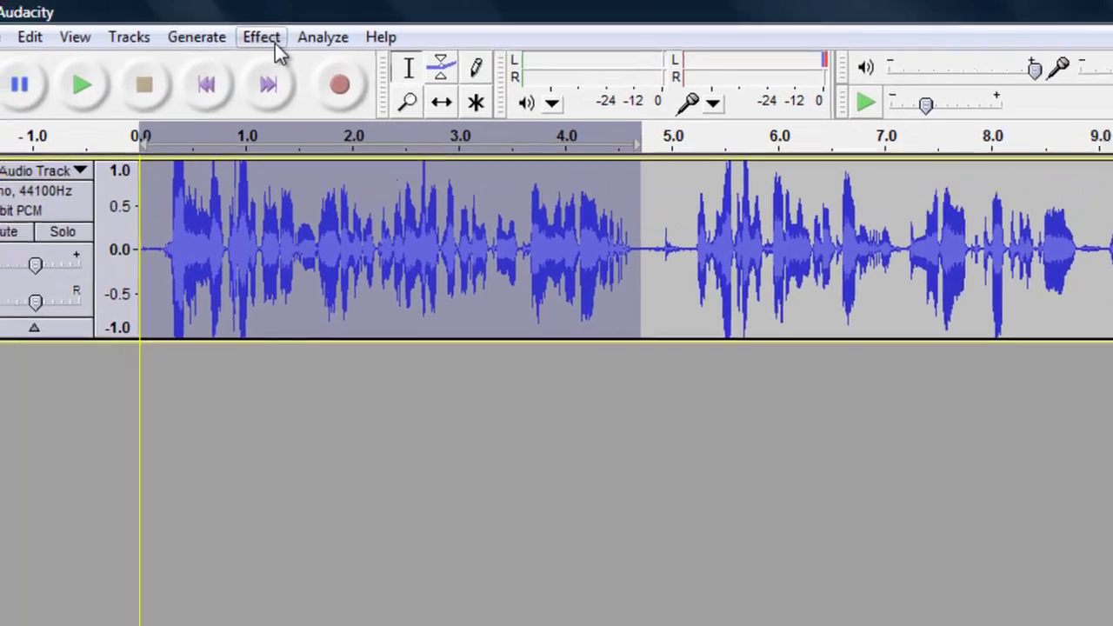
left_click(113, 27)
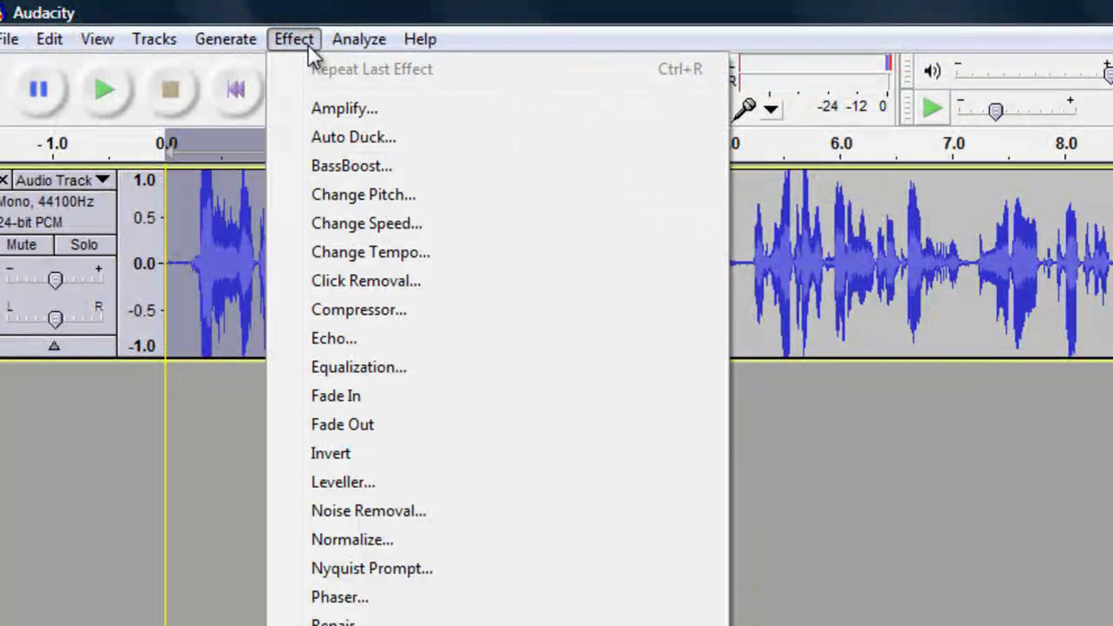
Step: Apply Change Speed at 10.290% to the selected opening speech
left_click(375, 225)
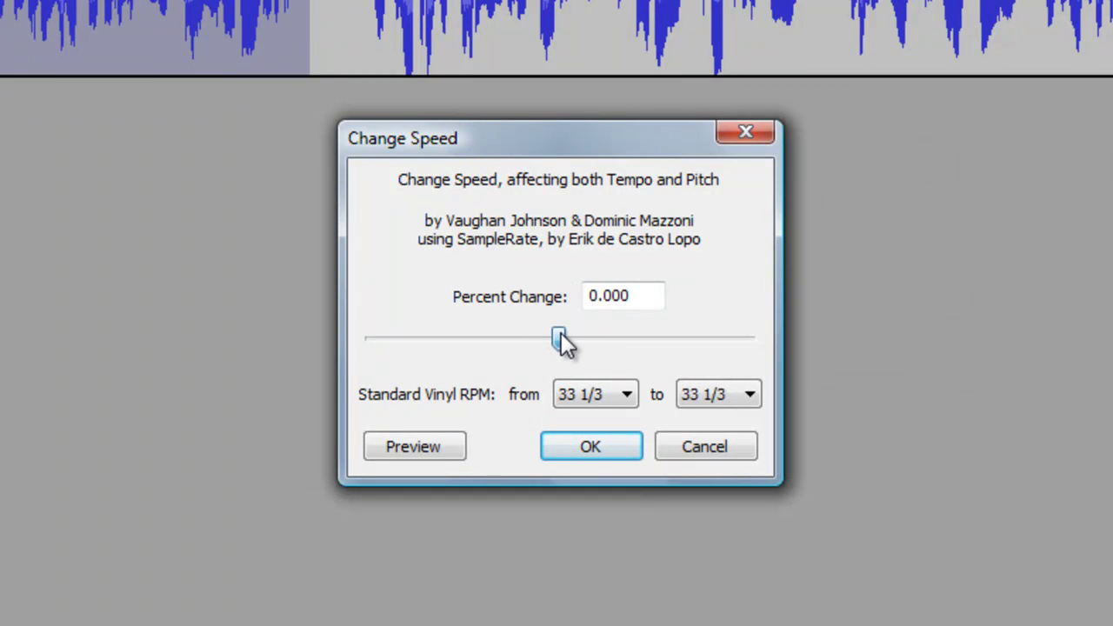
left_click_drag(561, 341, 589, 334)
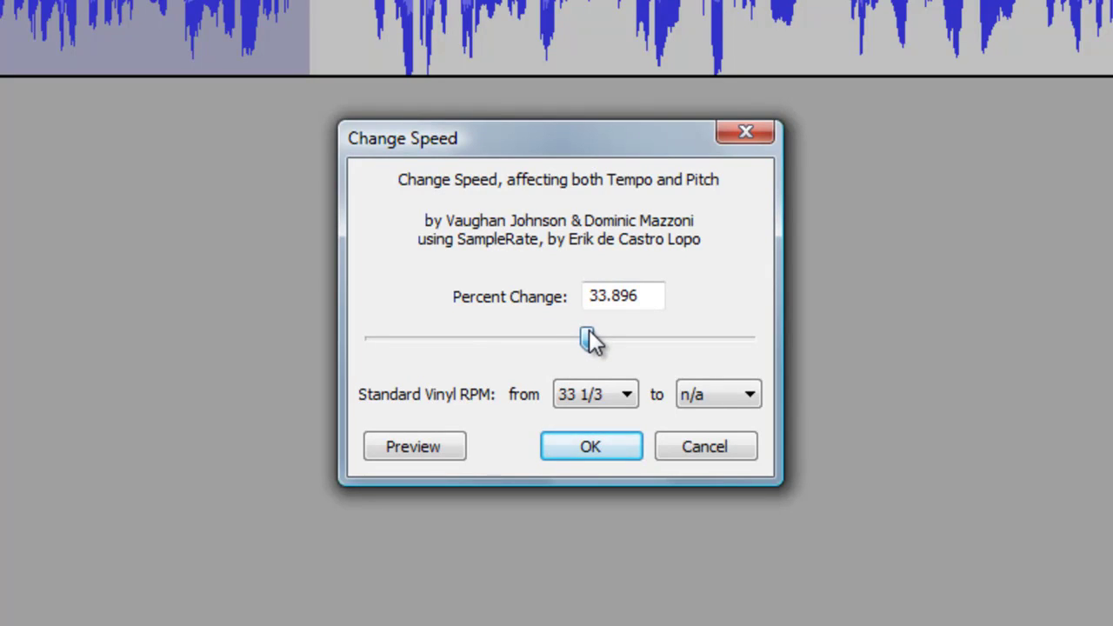
left_click_drag(588, 334, 571, 337)
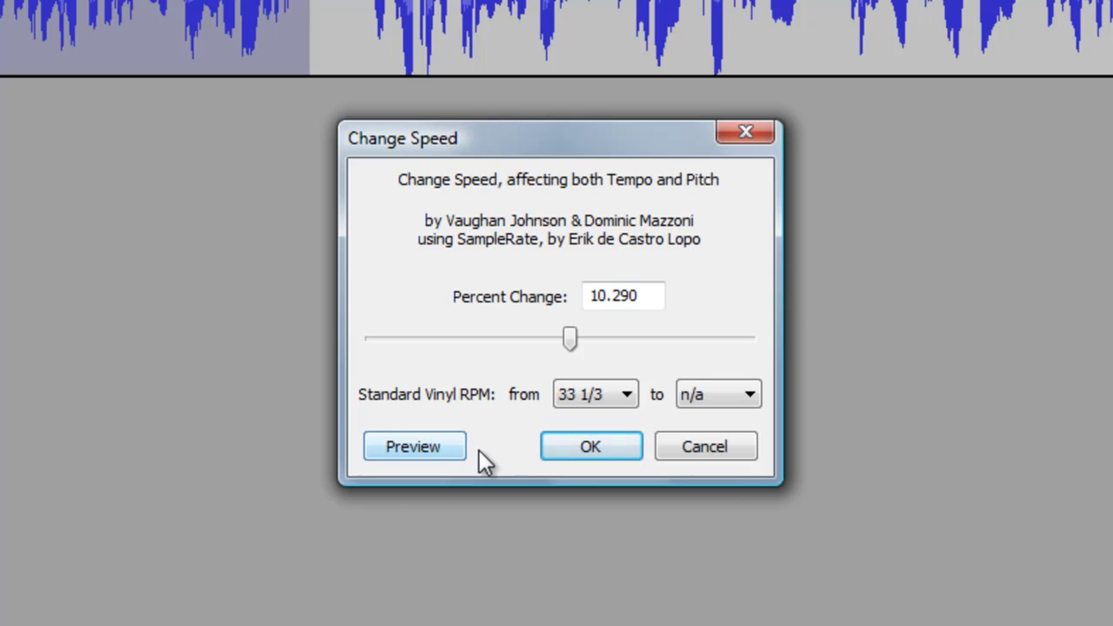
left_click(590, 450)
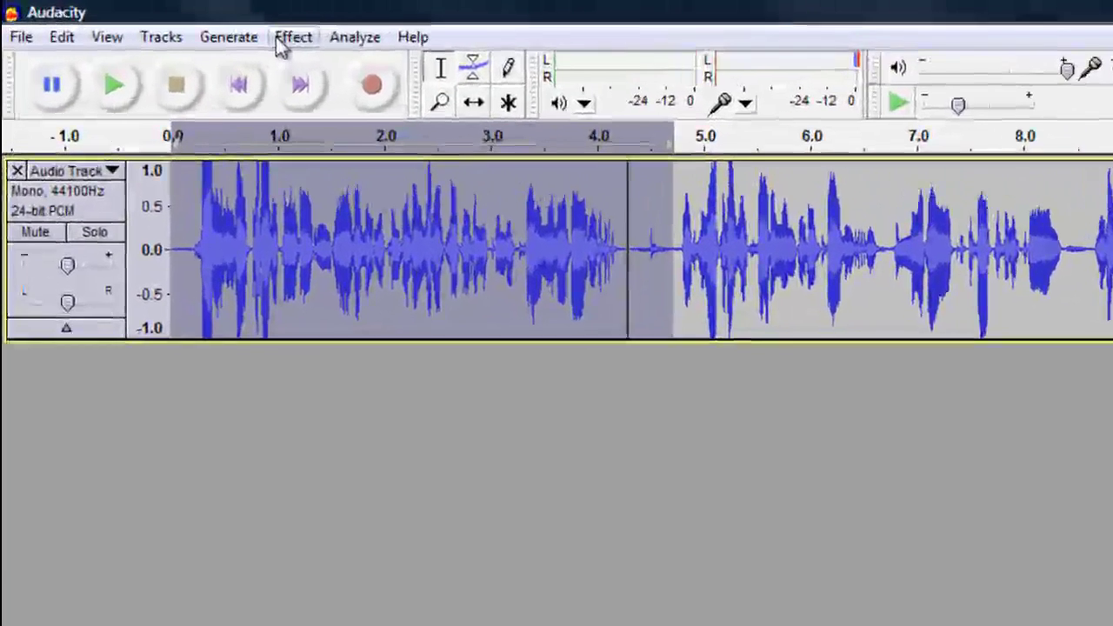
Step: Open Change Tempo and try a 22.641% tempo change on the selection
left_click(287, 38)
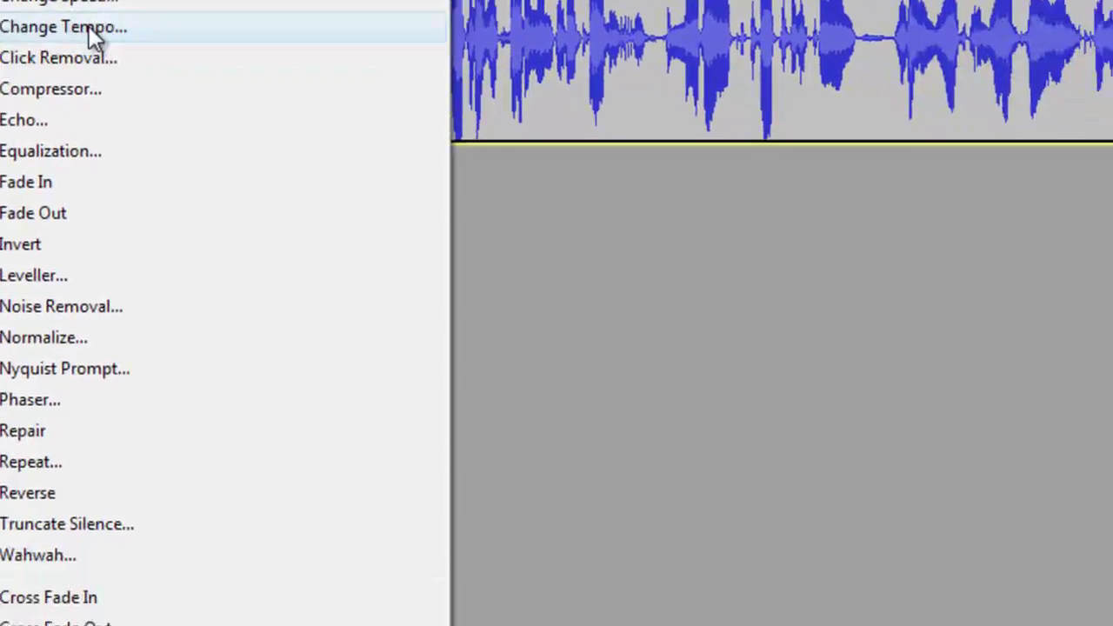
left_click(407, 250)
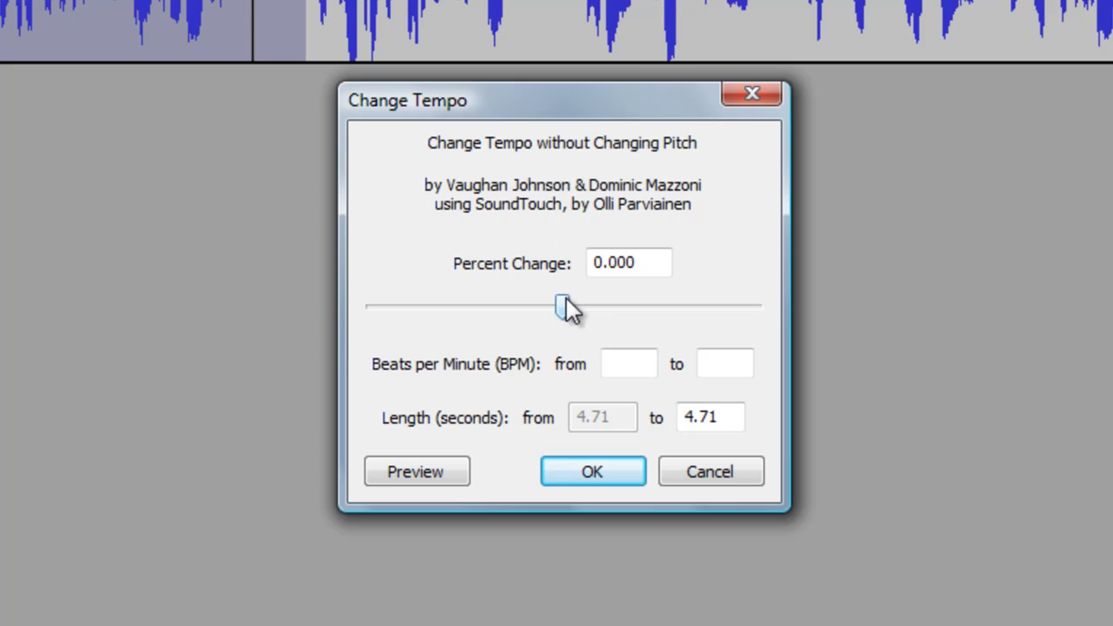
left_click_drag(566, 300, 593, 313)
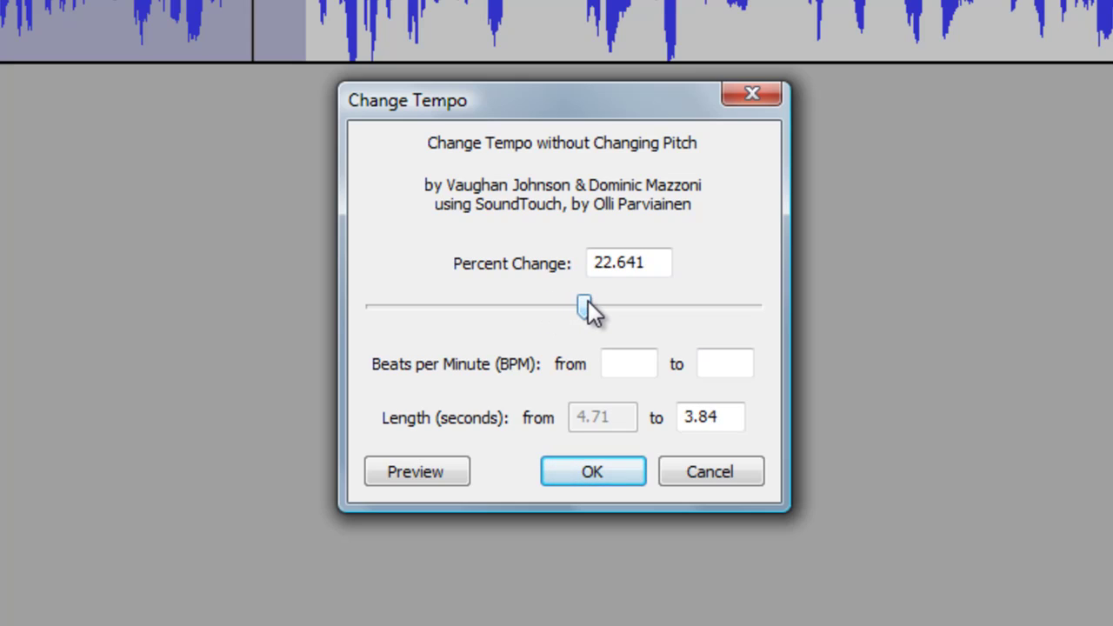
Step: Change the tempo from 120 to 90 BPM with a target length of 7 seconds and apply
left_click(623, 360)
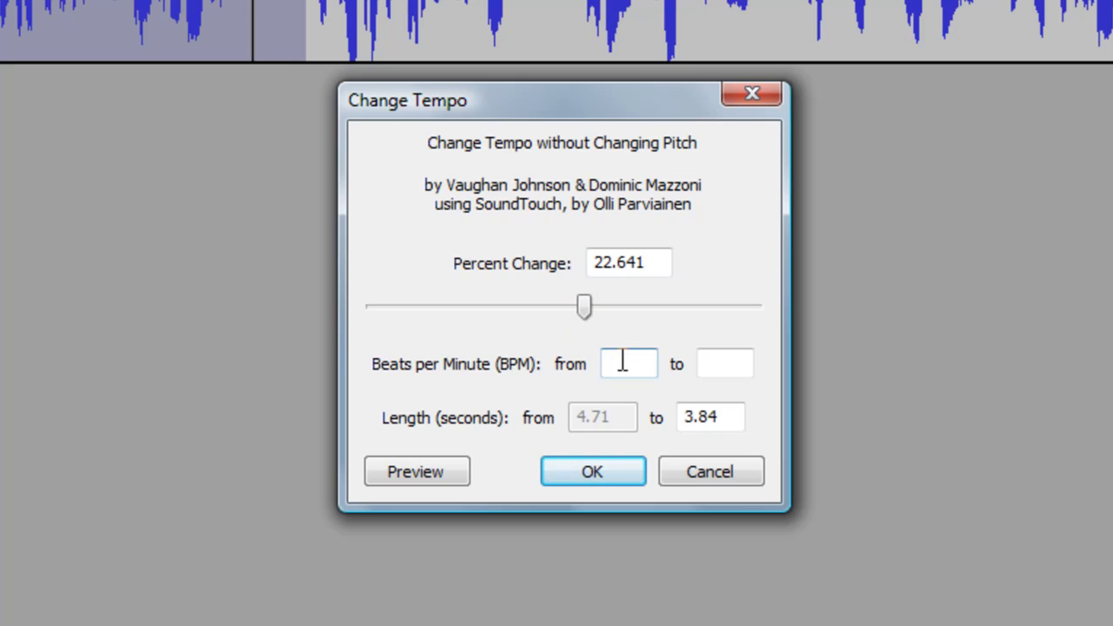
left_click(727, 361)
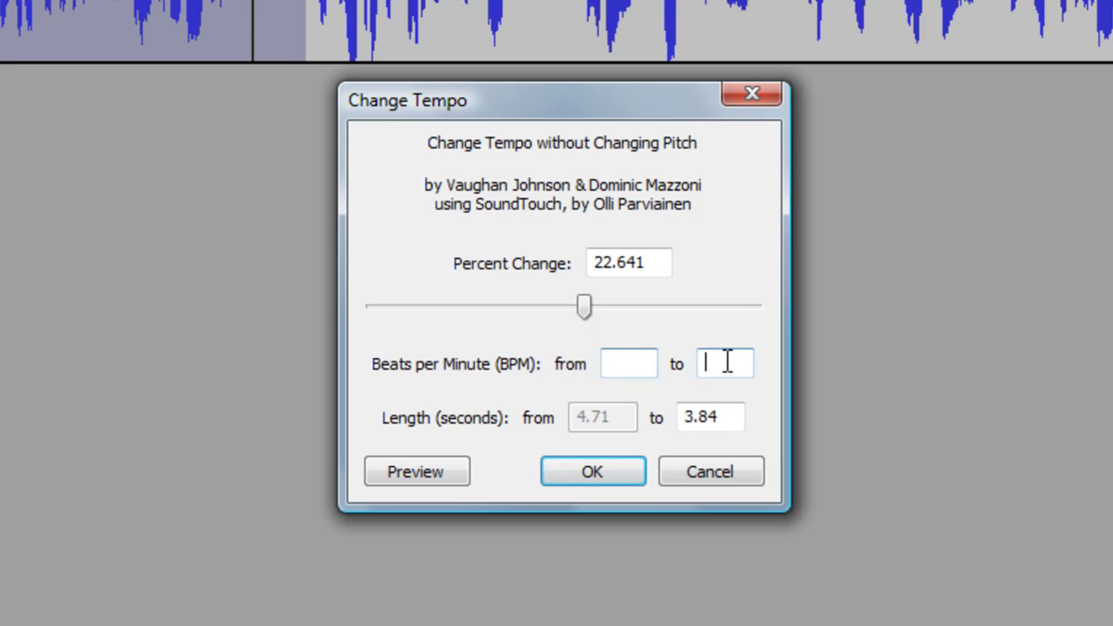
left_click(618, 365)
type("120")
double_click(706, 366)
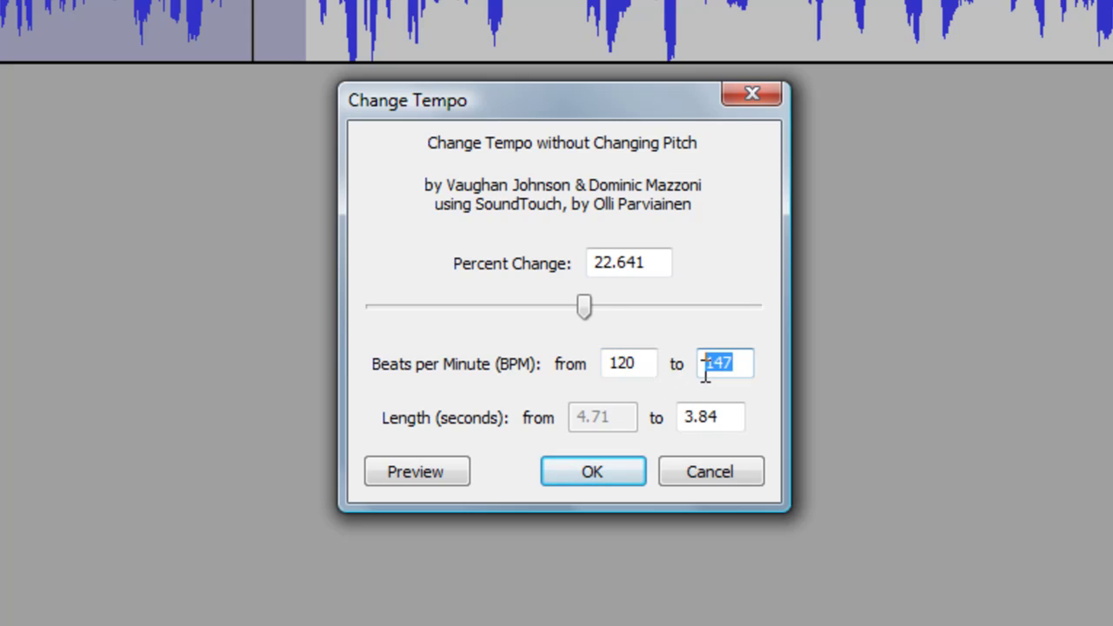
type("90")
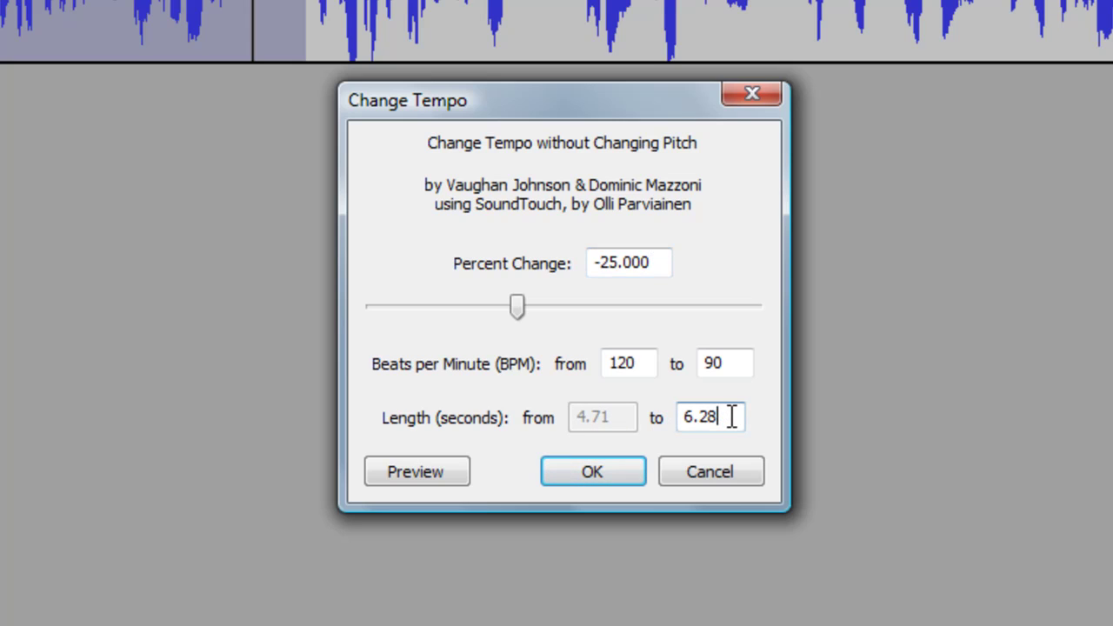
left_click_drag(733, 416, 679, 417)
type("7")
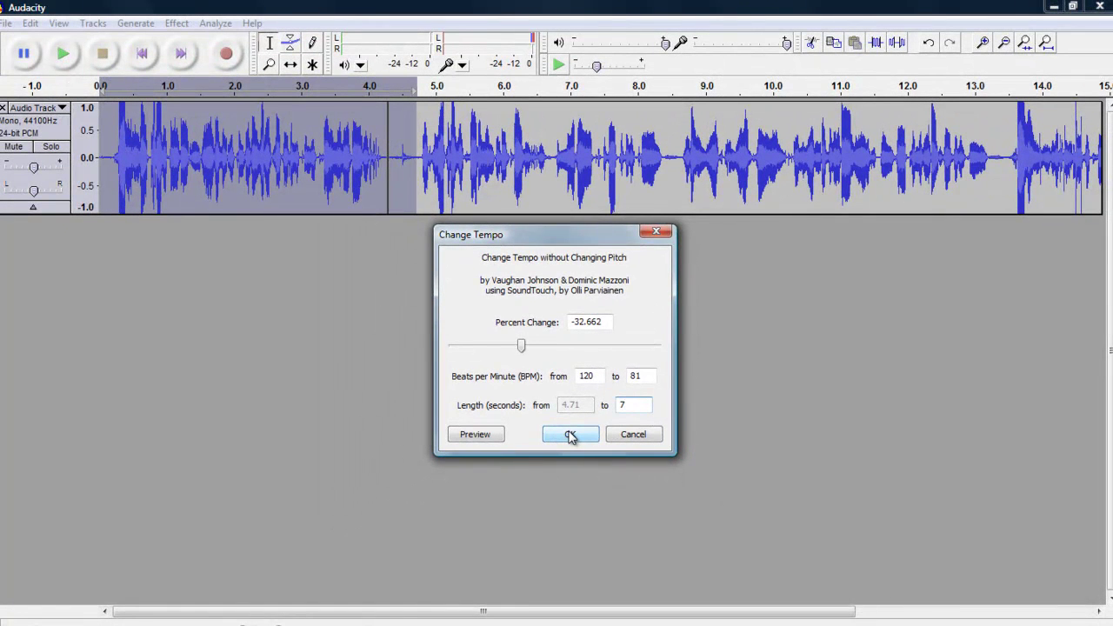
left_click(569, 435)
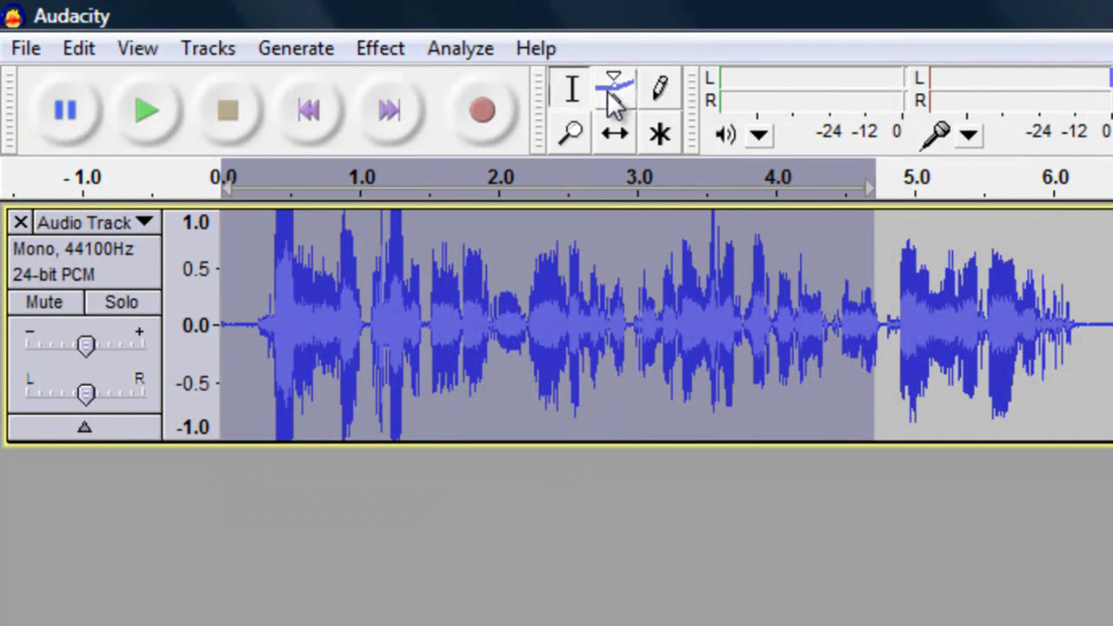
Step: Switch to the Envelope Tool
left_click(614, 101)
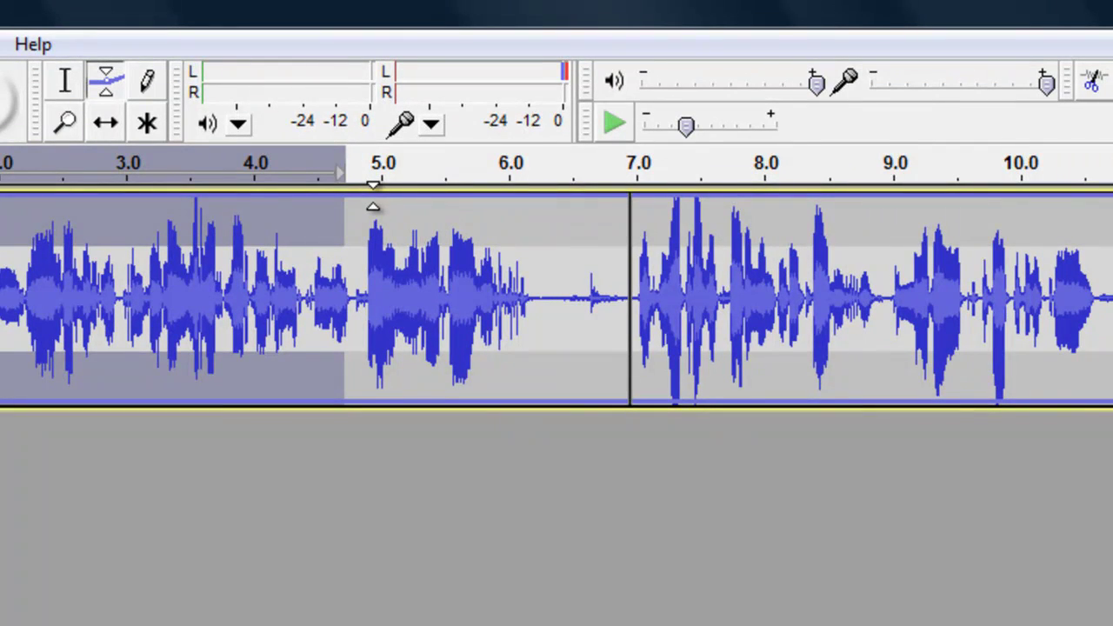
Step: Add envelope points at about 6.9 s and 6.0 s, dipping the 6.0 s point toward silence
left_click_drag(372, 203, 372, 206)
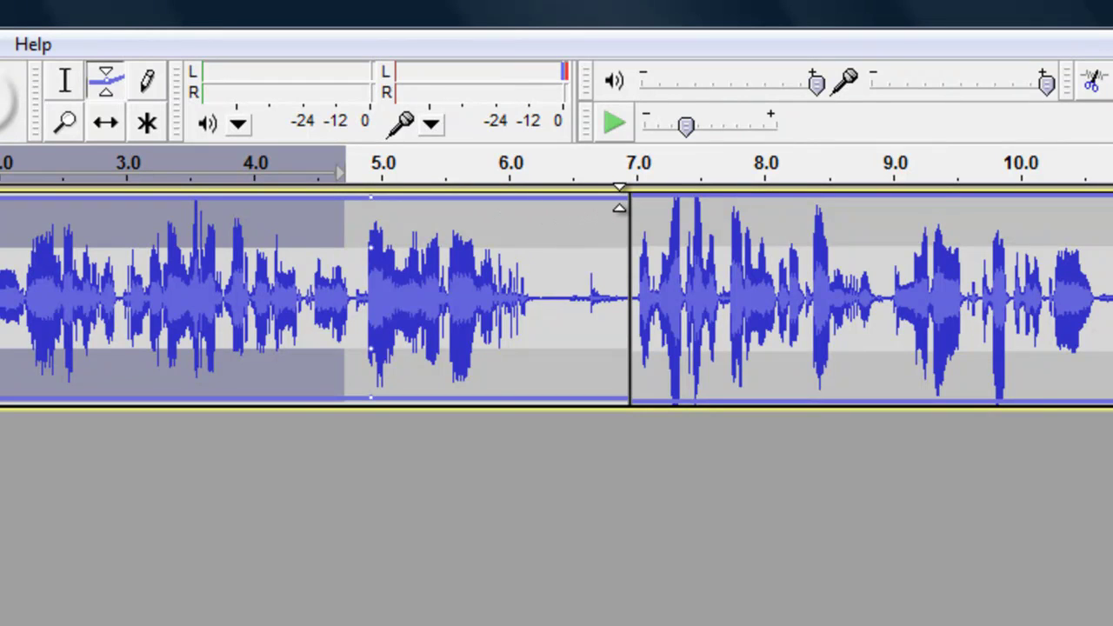
left_click(619, 207)
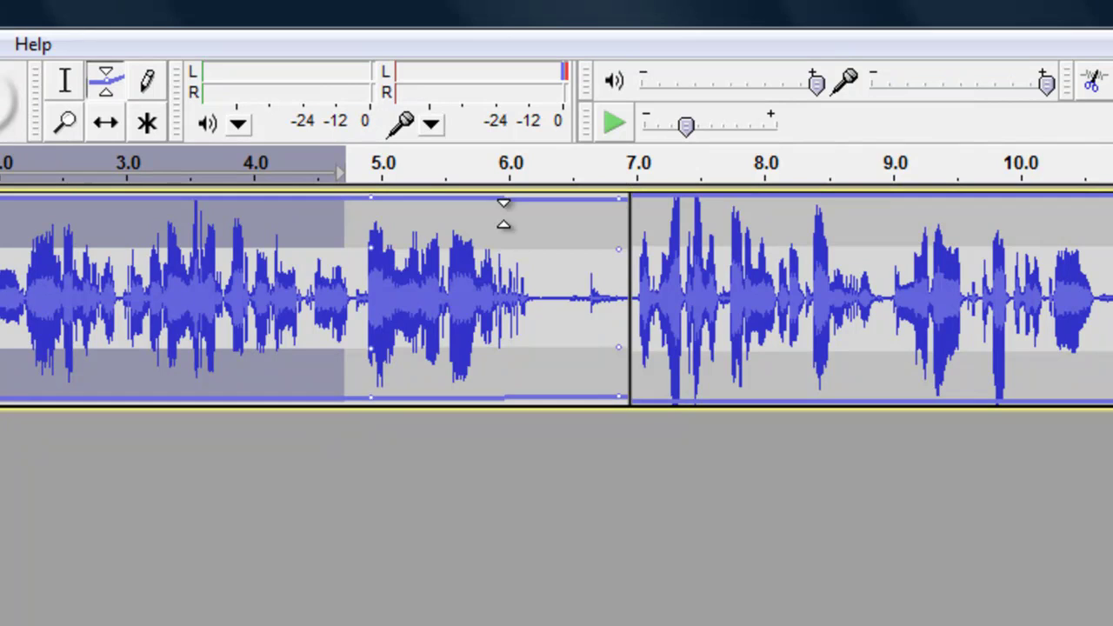
left_click(506, 207)
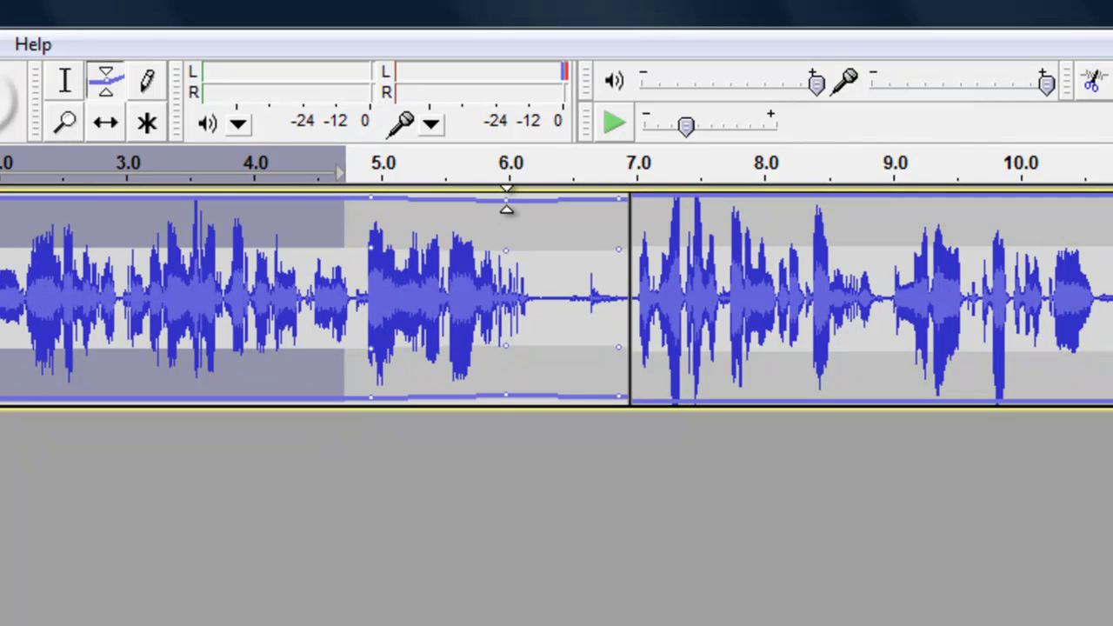
left_click_drag(506, 205, 504, 265)
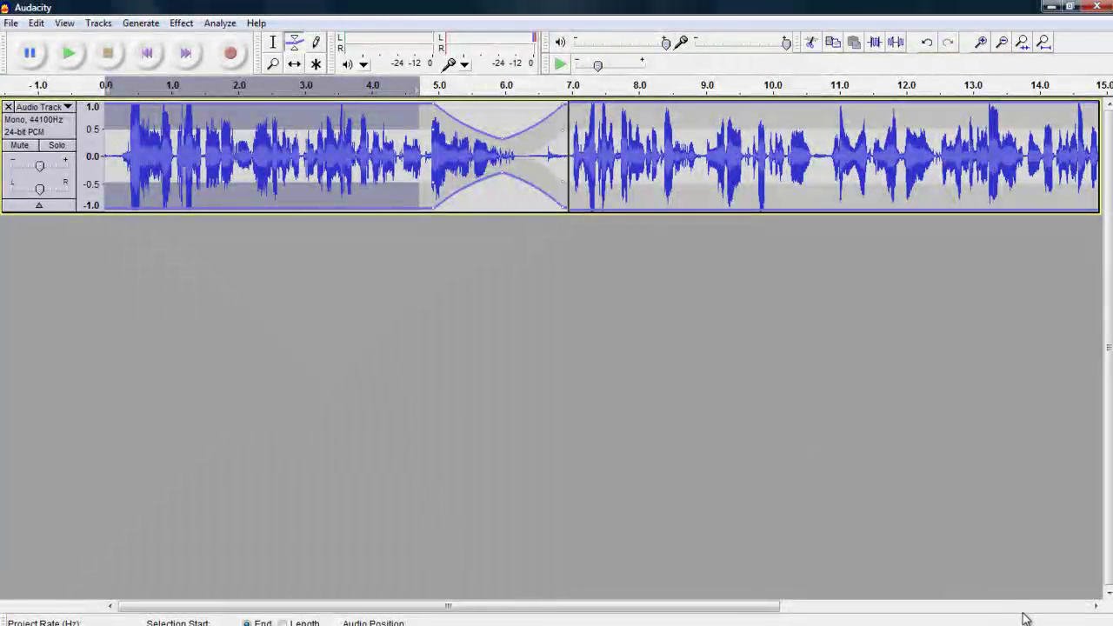
left_click(1037, 607)
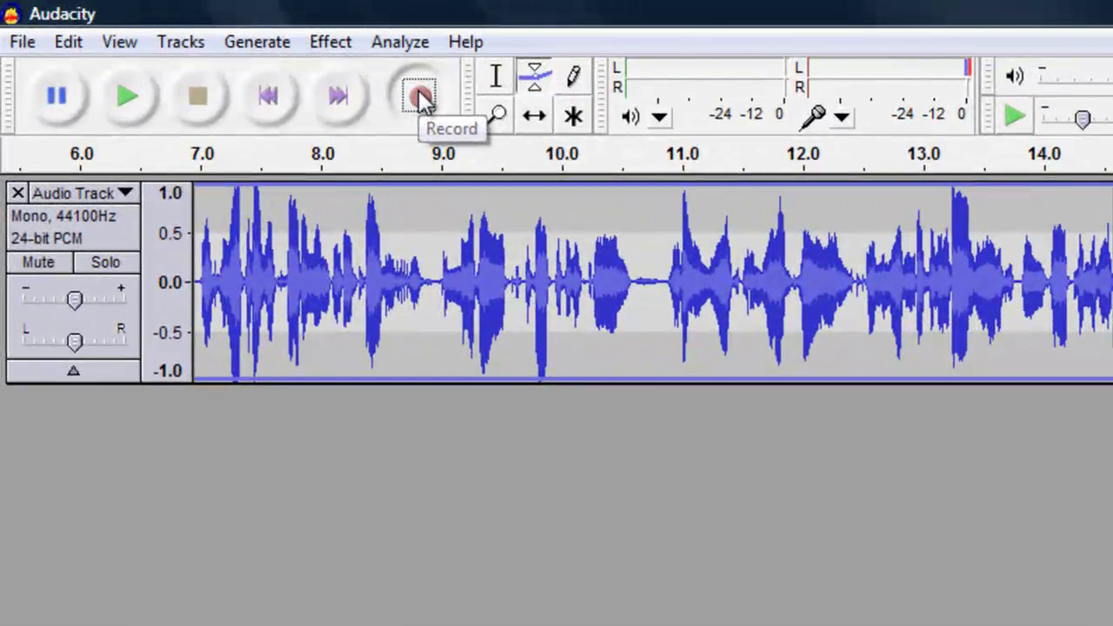
left_click(241, 56)
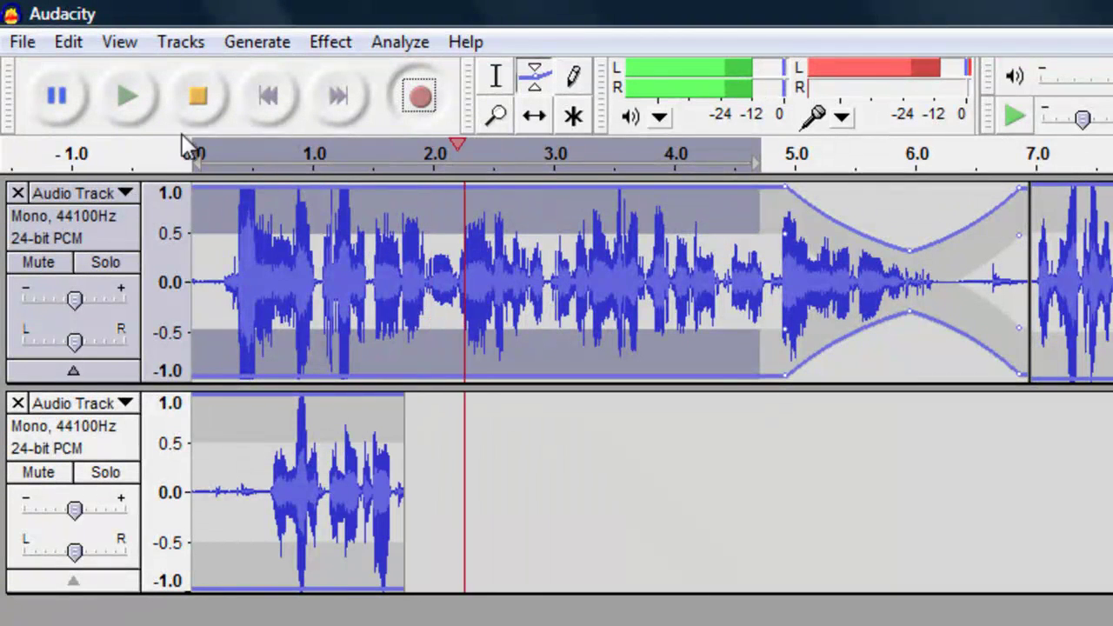
left_click(207, 110)
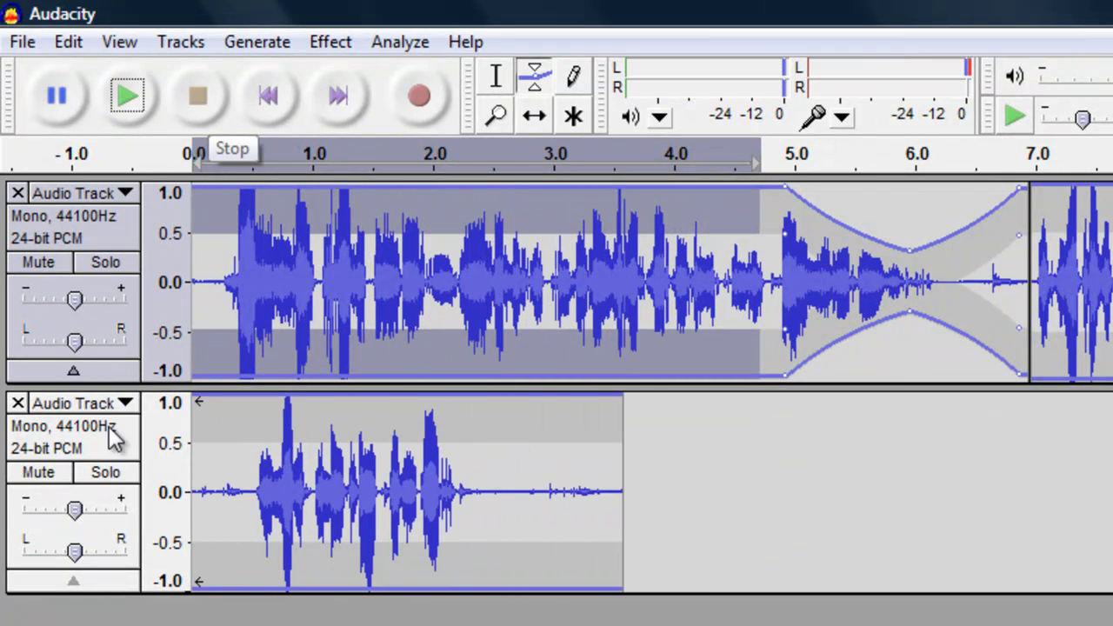
left_click(18, 403)
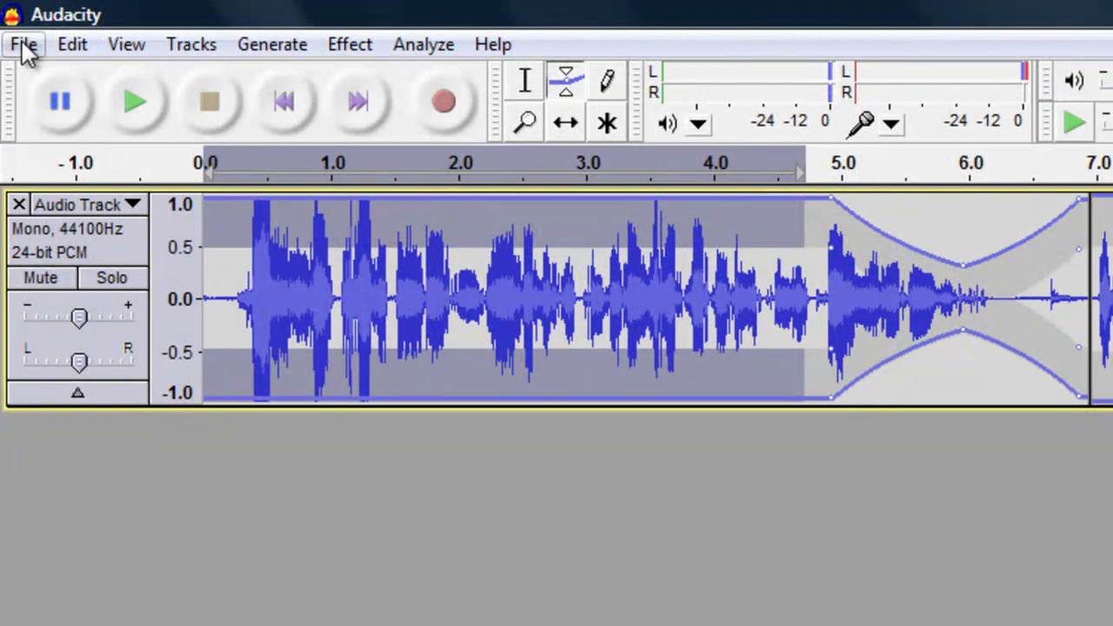
Step: Start an audio import with File > Import > Audio
left_click(24, 46)
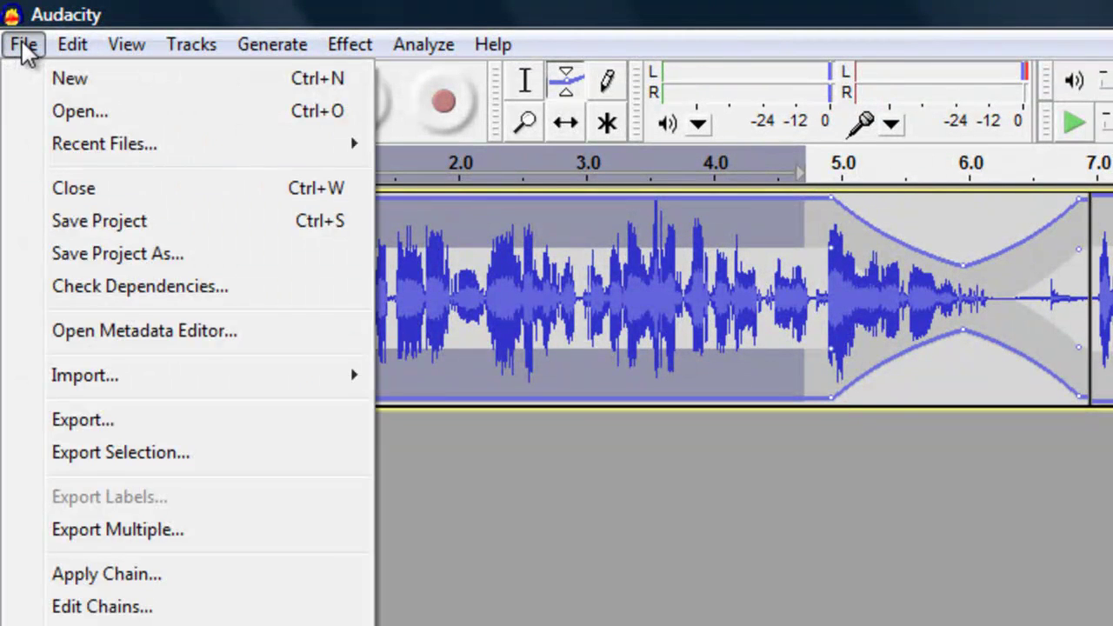
mouse_move(179, 390)
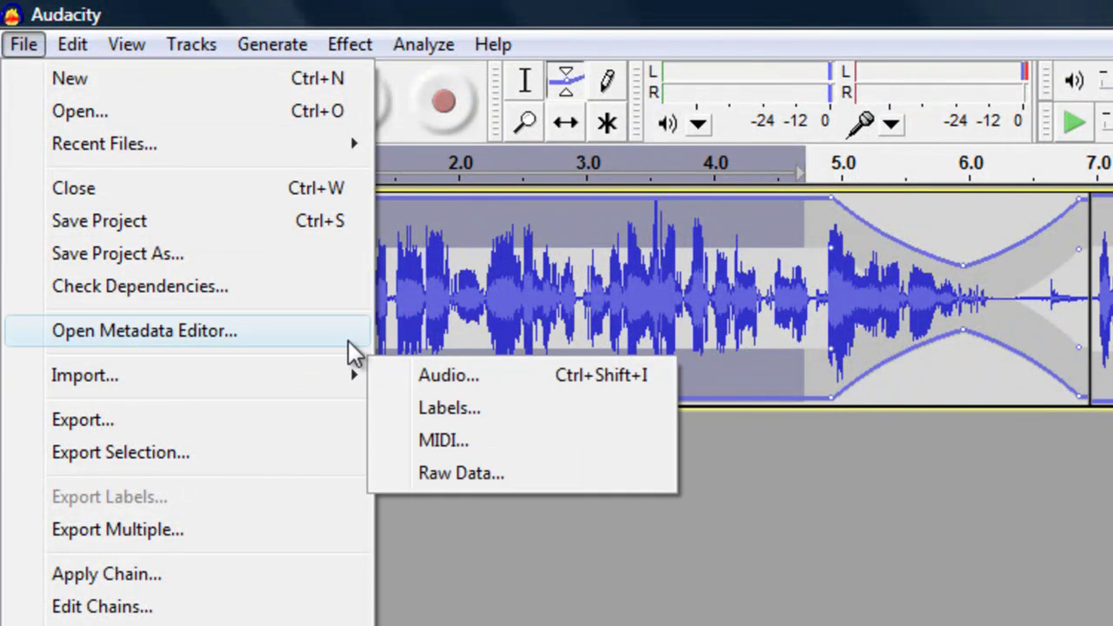
left_click(419, 383)
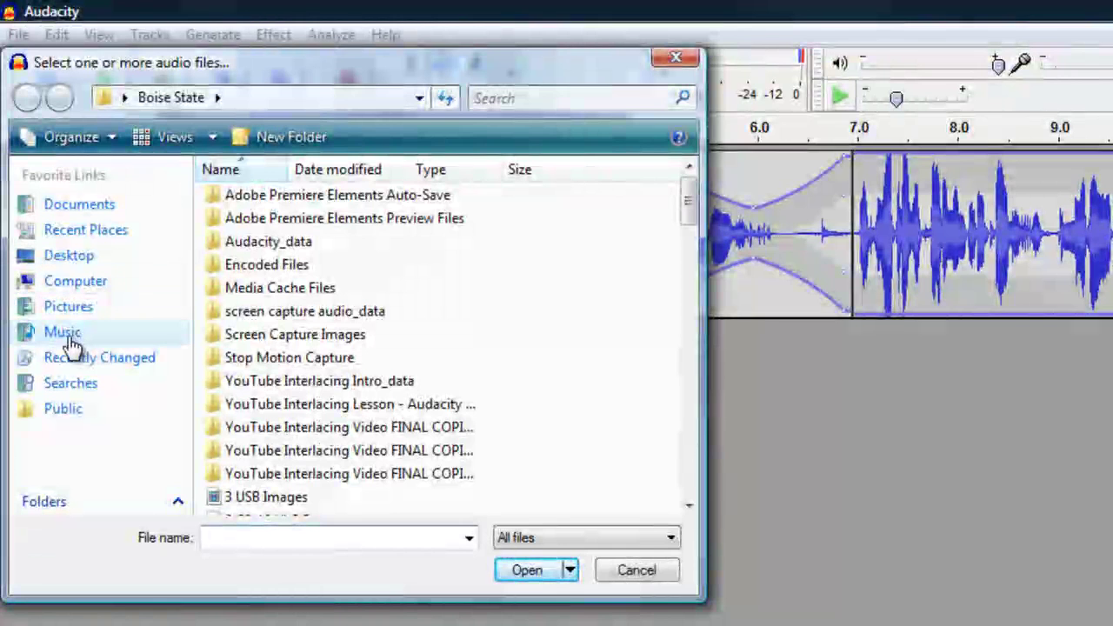
Step: Import the 01NocheLatina song from the Music folder
left_click(68, 335)
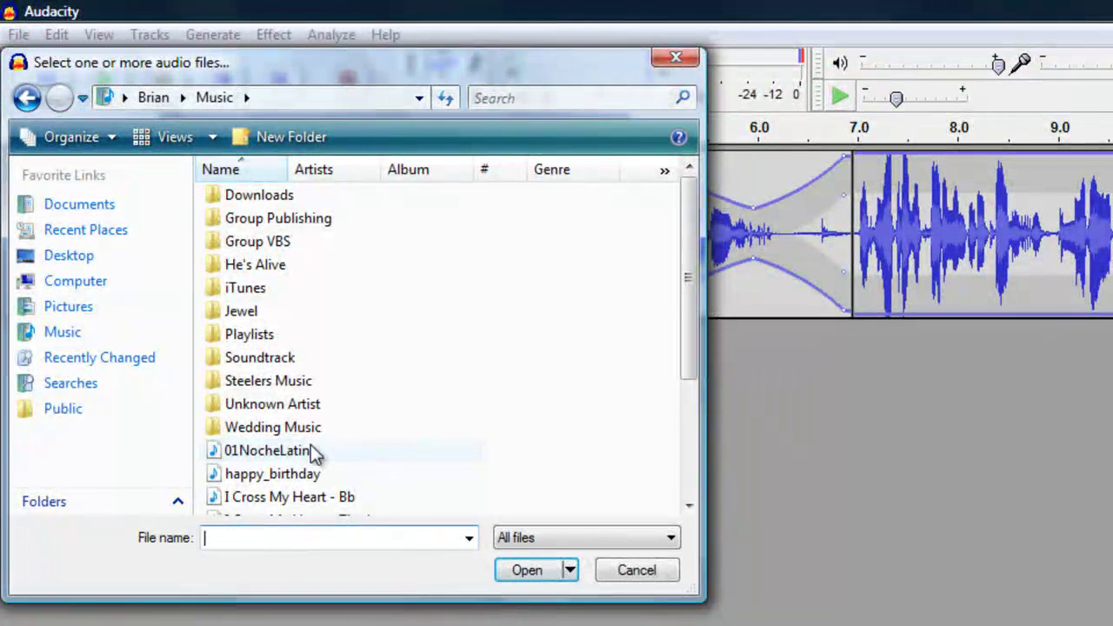
left_click(284, 451)
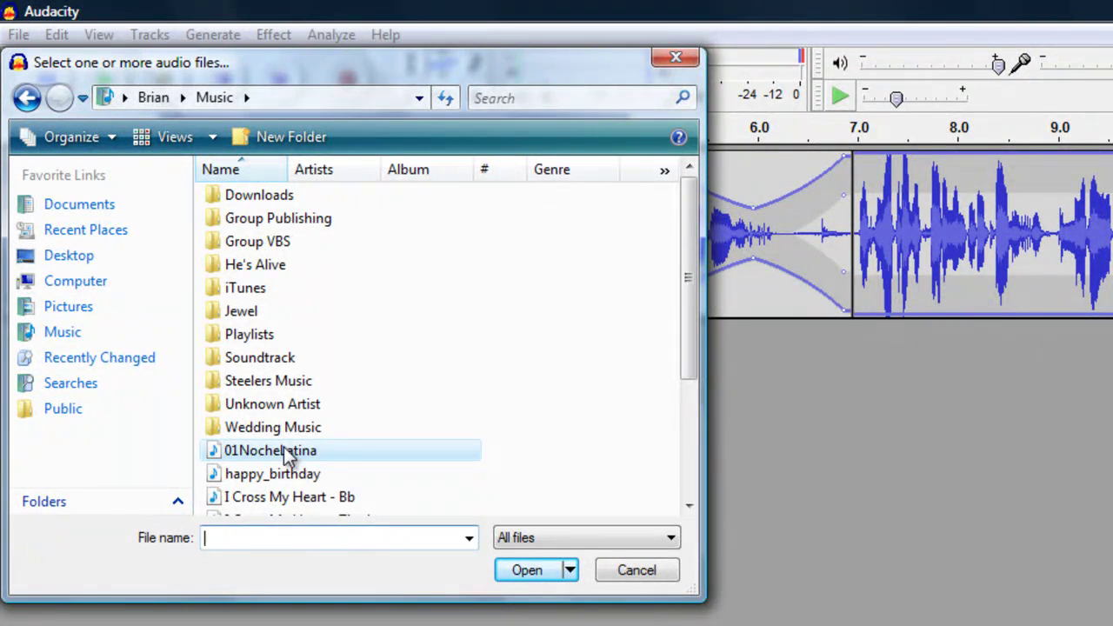
left_click(528, 572)
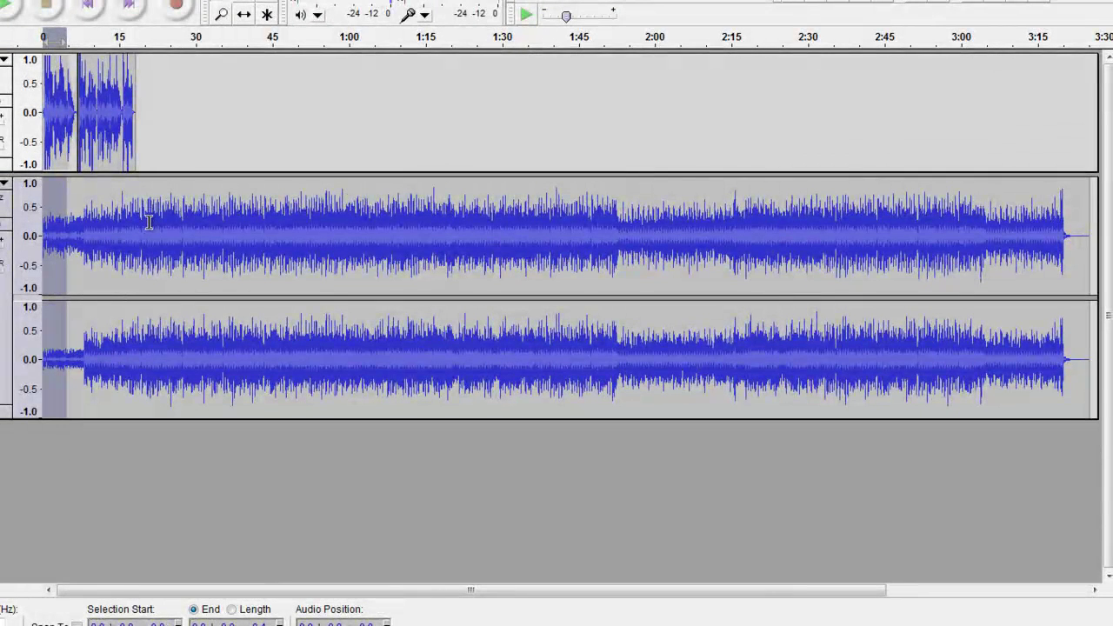
Step: Delete the music track from about 21 seconds to its end
mouse_move(149, 222)
left_mouse_down()
mouse_move(432, 217)
mouse_move(1095, 245)
mouse_move(1082, 247)
left_mouse_up()
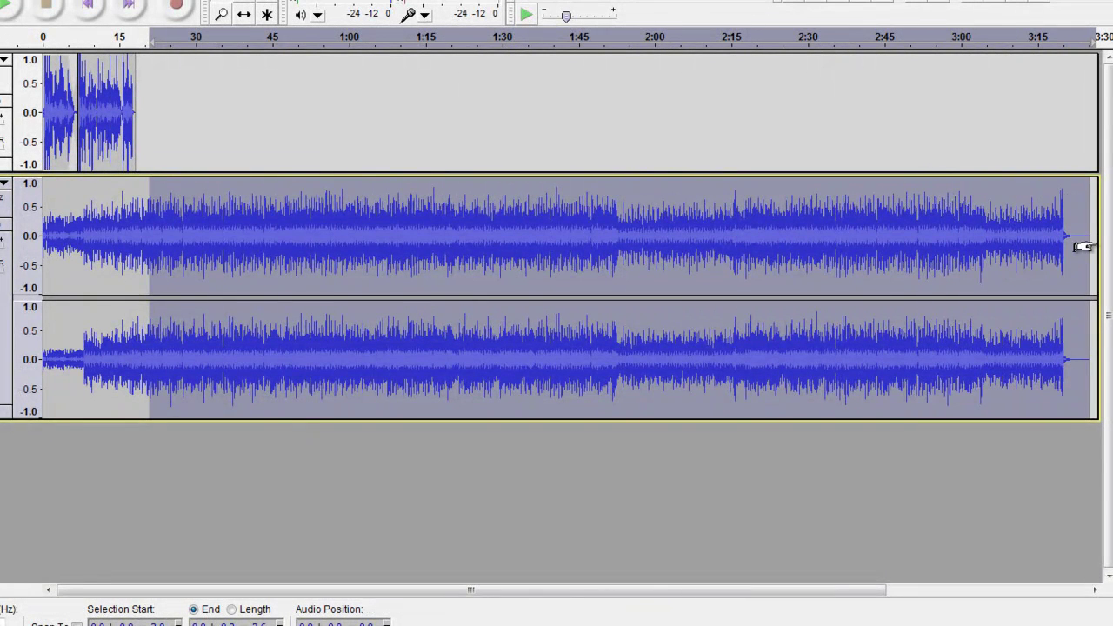
key("Delete")
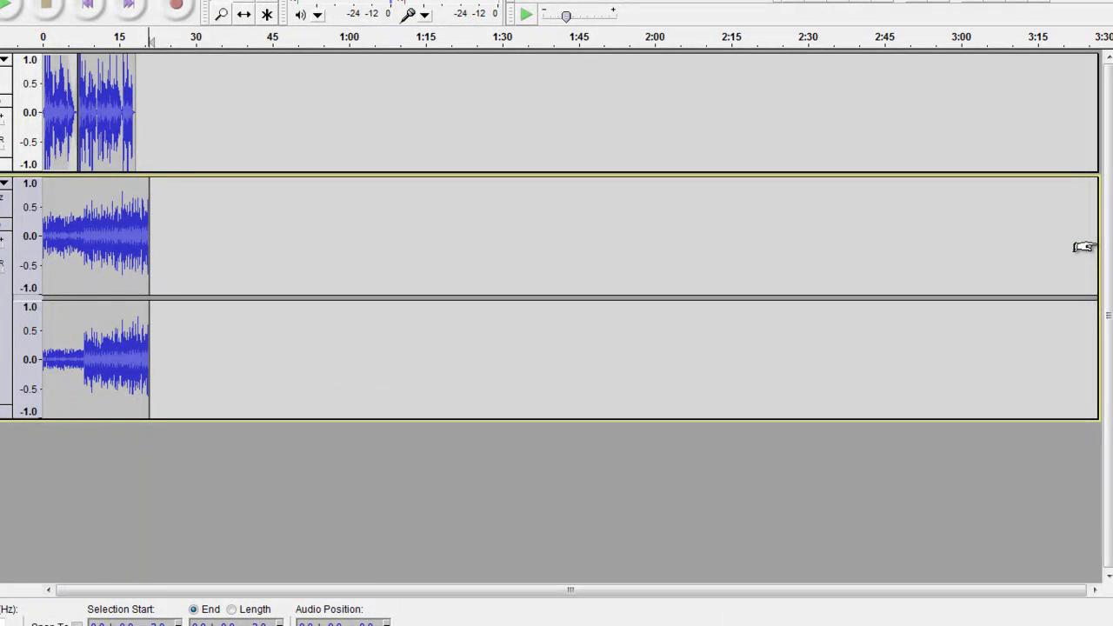
left_click(939, 117)
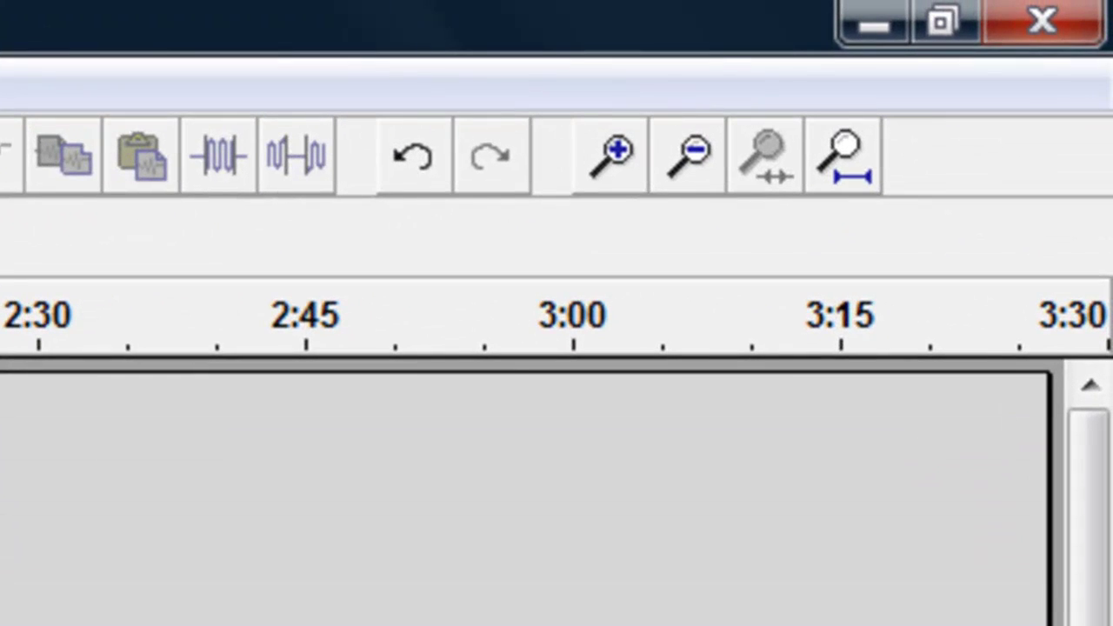
Step: Zoom in until about 27 seconds of the timeline fill the window
left_click(609, 159)
left_click(612, 157)
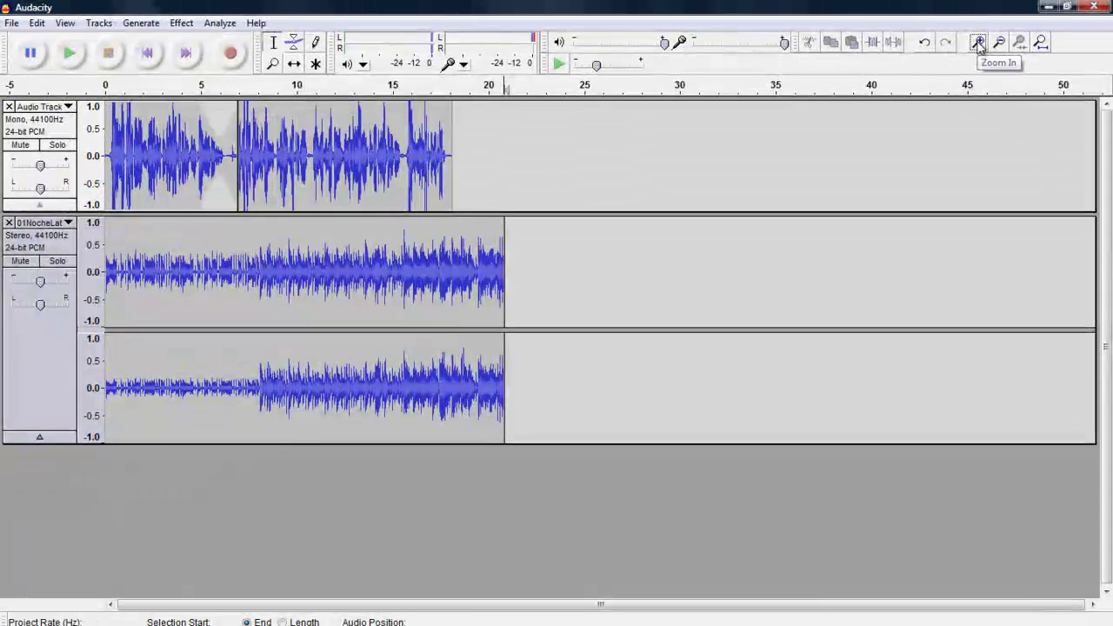
left_click(978, 44)
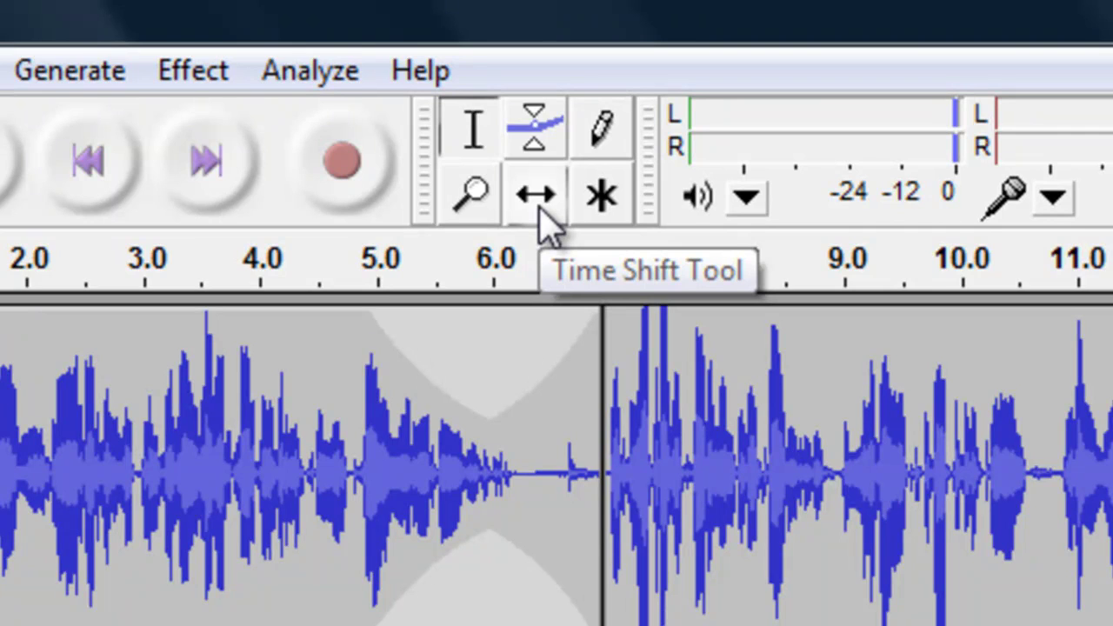
Step: With the Time Shift Tool, move the second speech clip to start near 8.6 seconds and nudge the first later
left_click(539, 207)
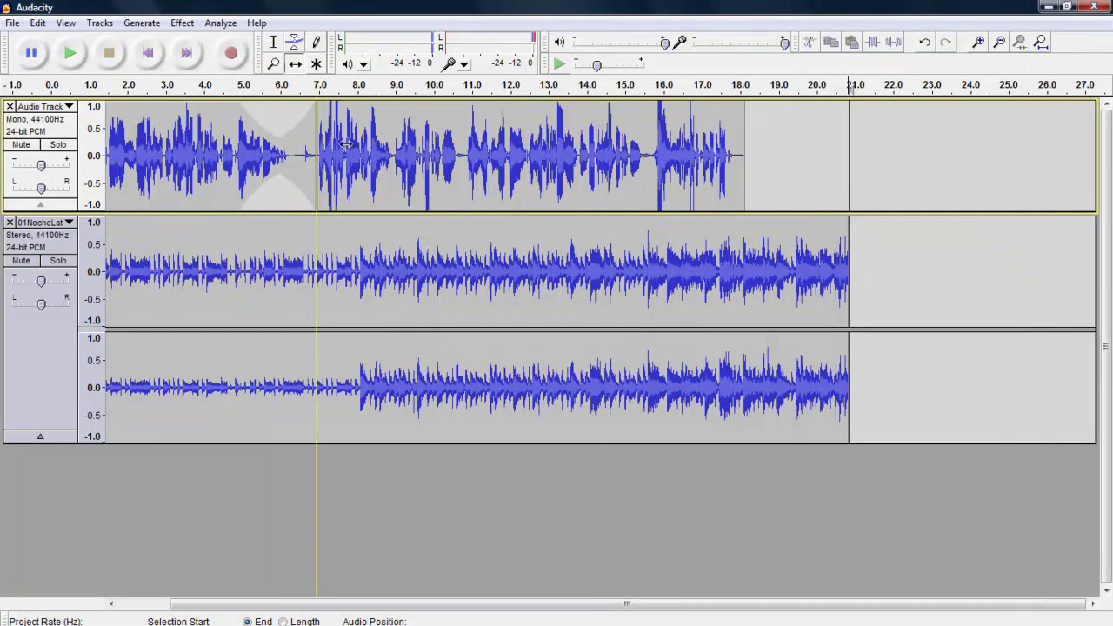
left_click_drag(345, 144, 382, 148)
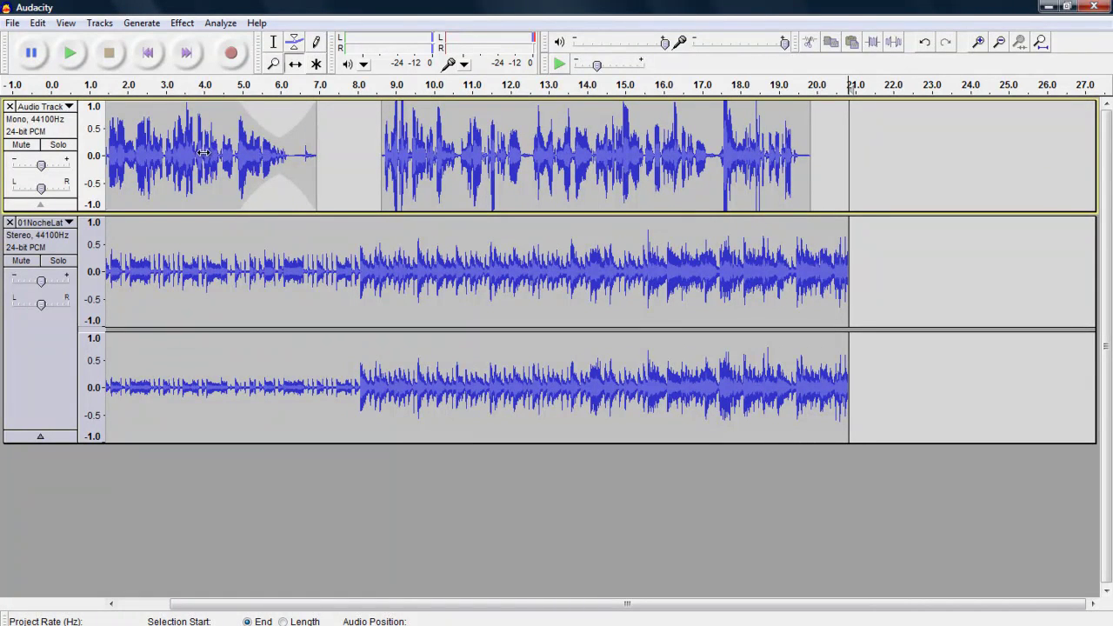
left_click_drag(222, 149, 223, 149)
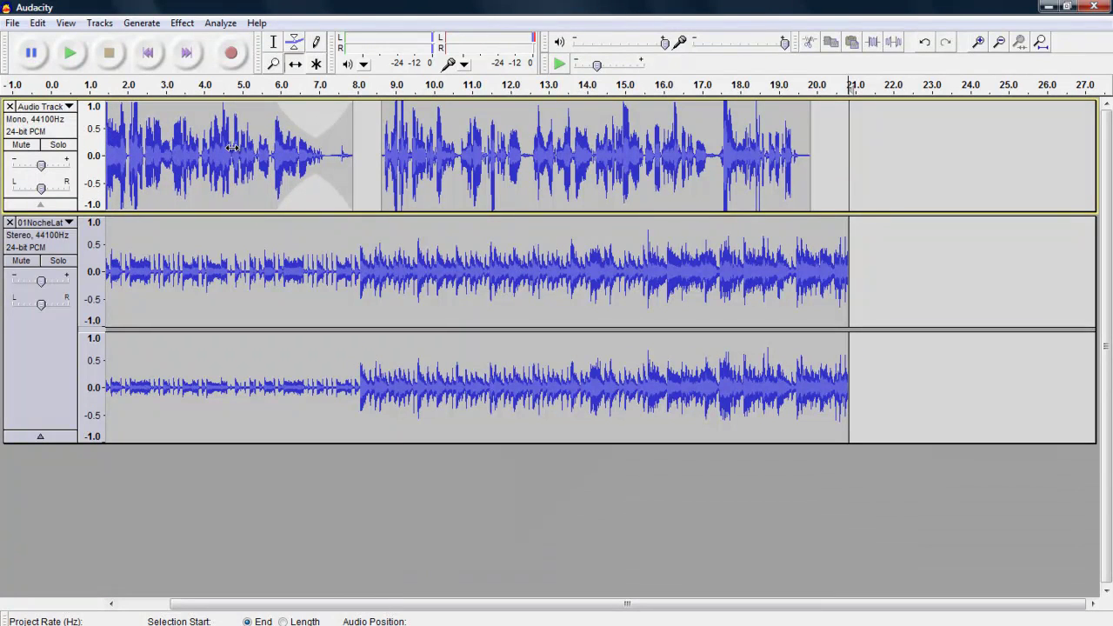
Step: Drag the opening speech clip right so its fade ends around 8.3 seconds
left_click_drag(248, 147, 259, 144)
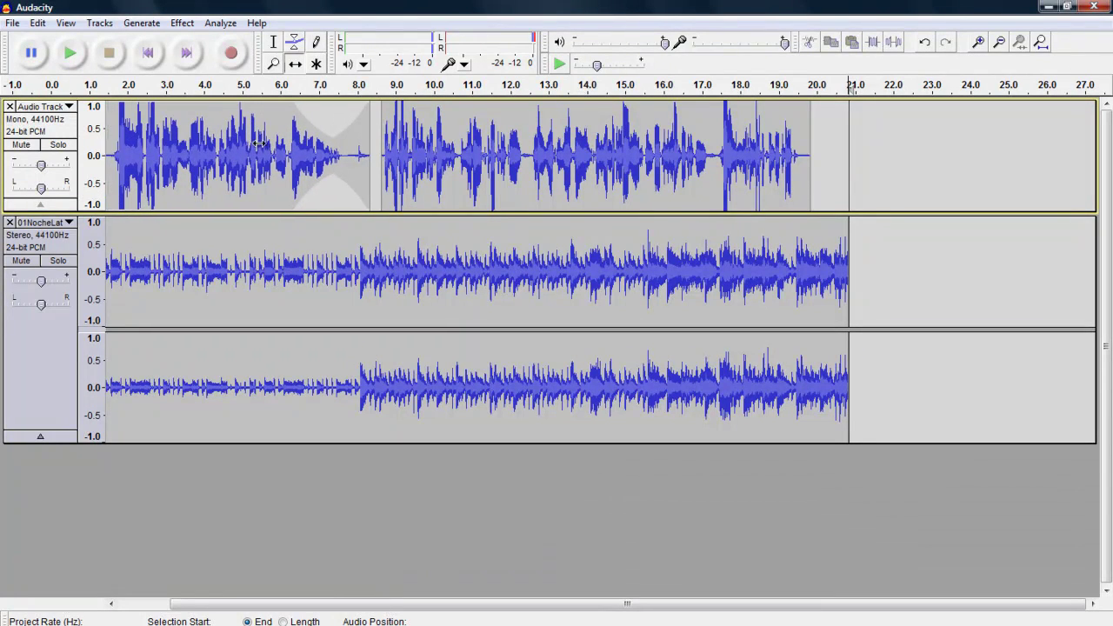